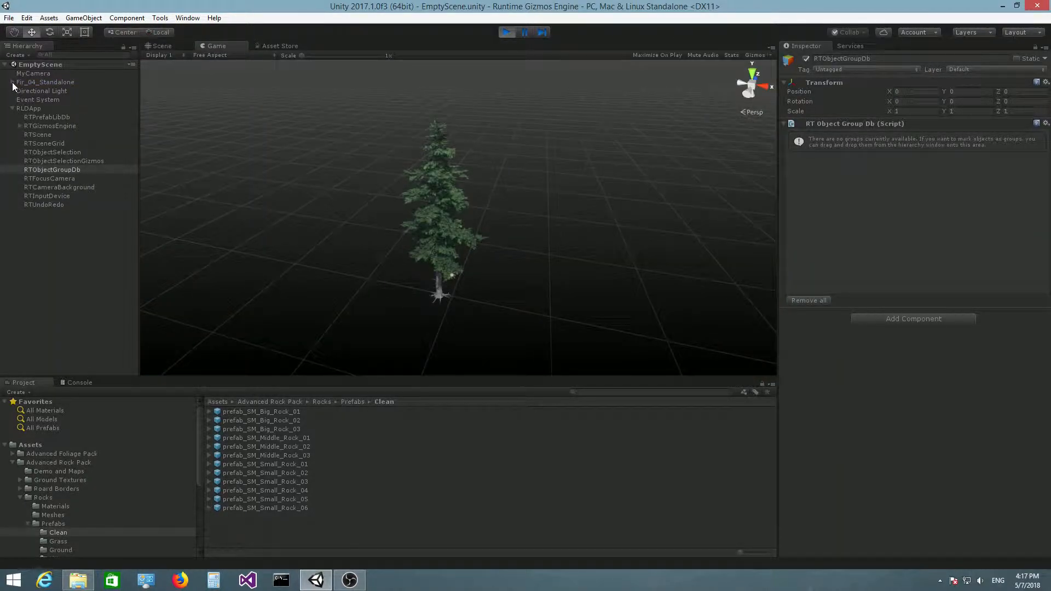
# Step: Inspect Fir_04_Standalone with its LOD Group and the LOD child objects beneath it
pyautogui.click(12, 82)
pyautogui.click(48, 82)
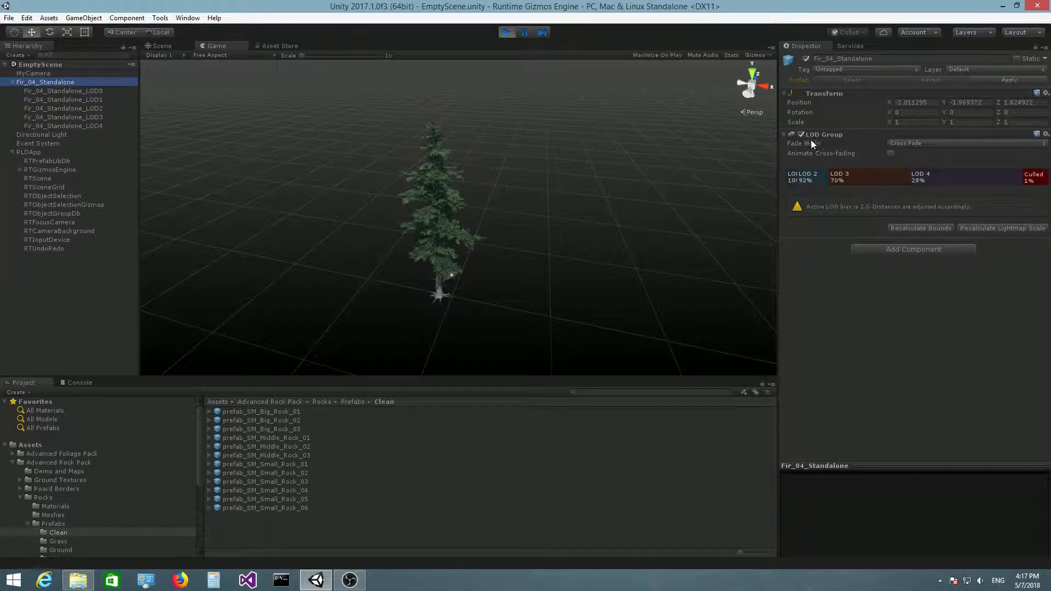
pyautogui.click(67, 91)
pyautogui.click(88, 98)
pyautogui.click(90, 116)
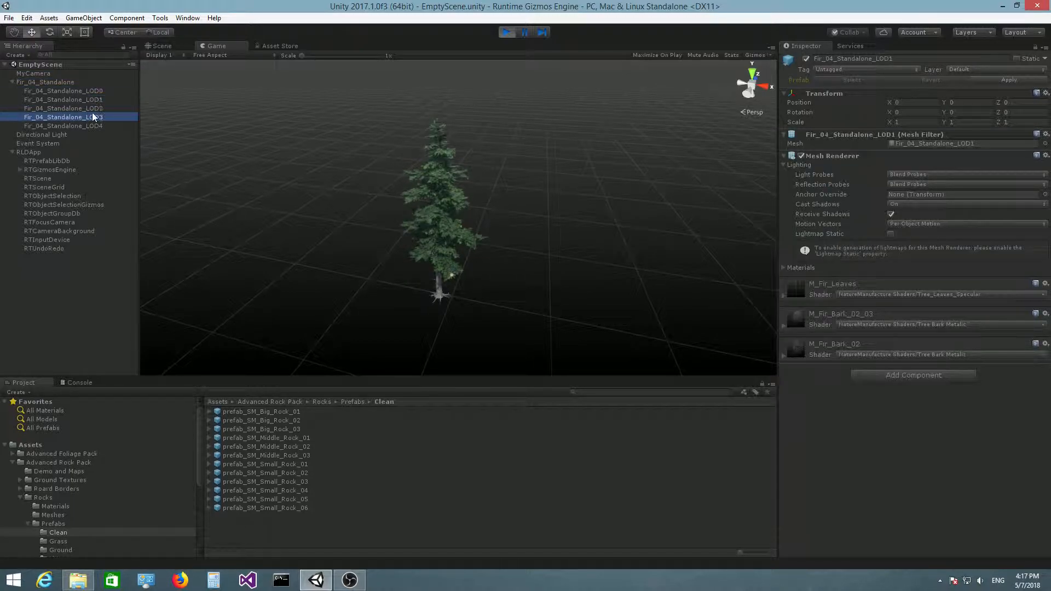
pyautogui.click(52, 82)
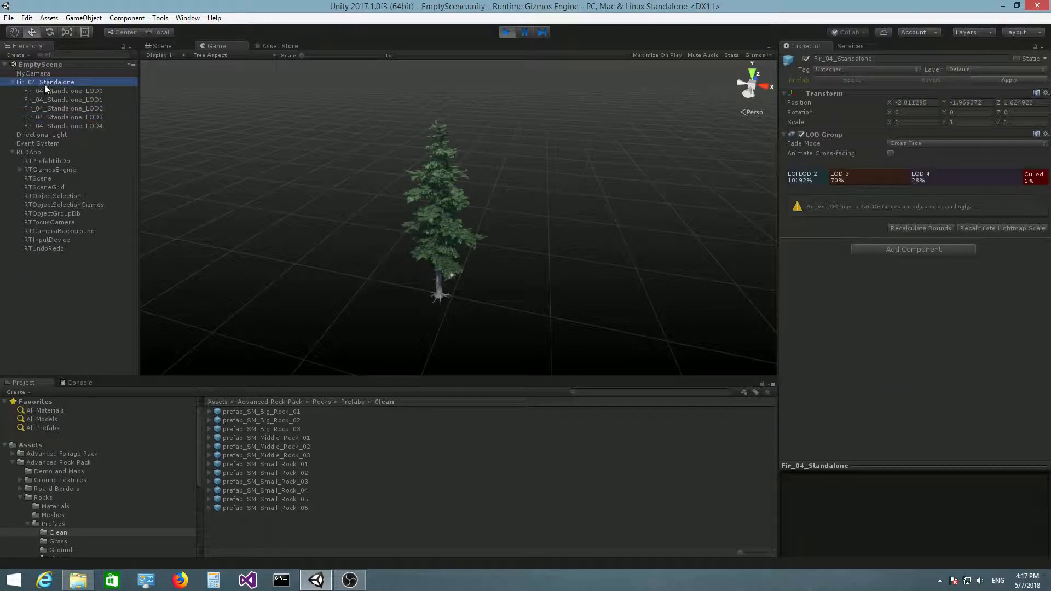
# Step: Select the fir tree in the running Game view and collapse the Fir_04_Standalone and RLDApp hierarchies
pyautogui.moveTo(625, 199); pyautogui.dragTo(495, 220, button='right')
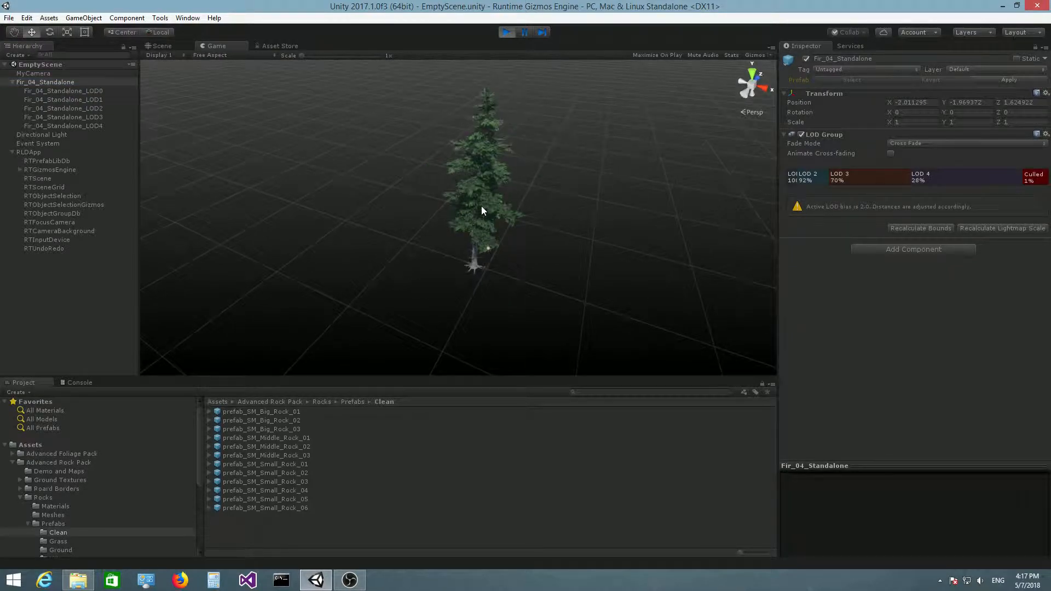
pyautogui.click(445, 220)
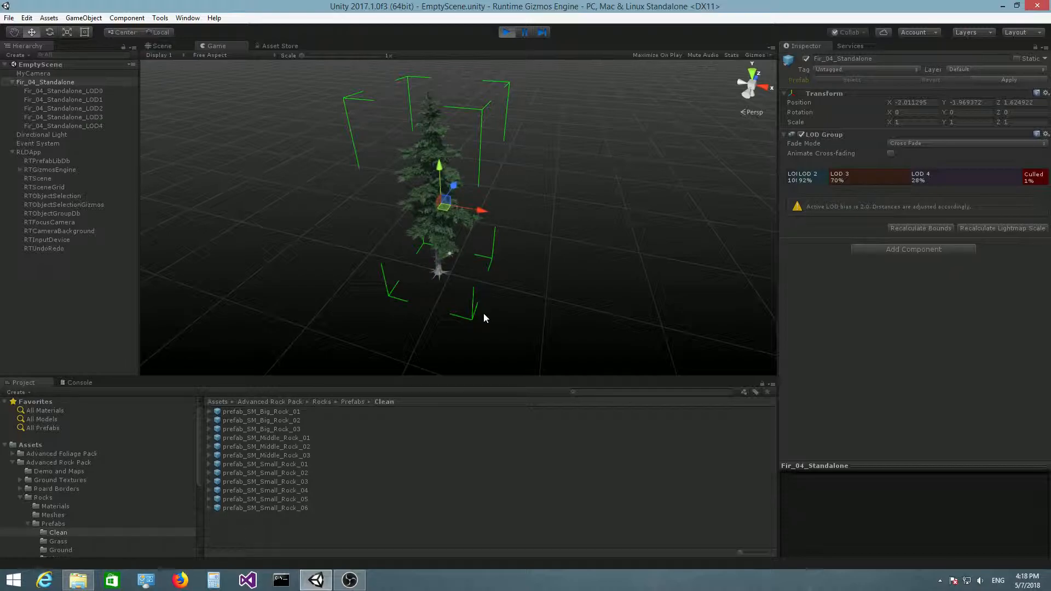
pyautogui.click(13, 82)
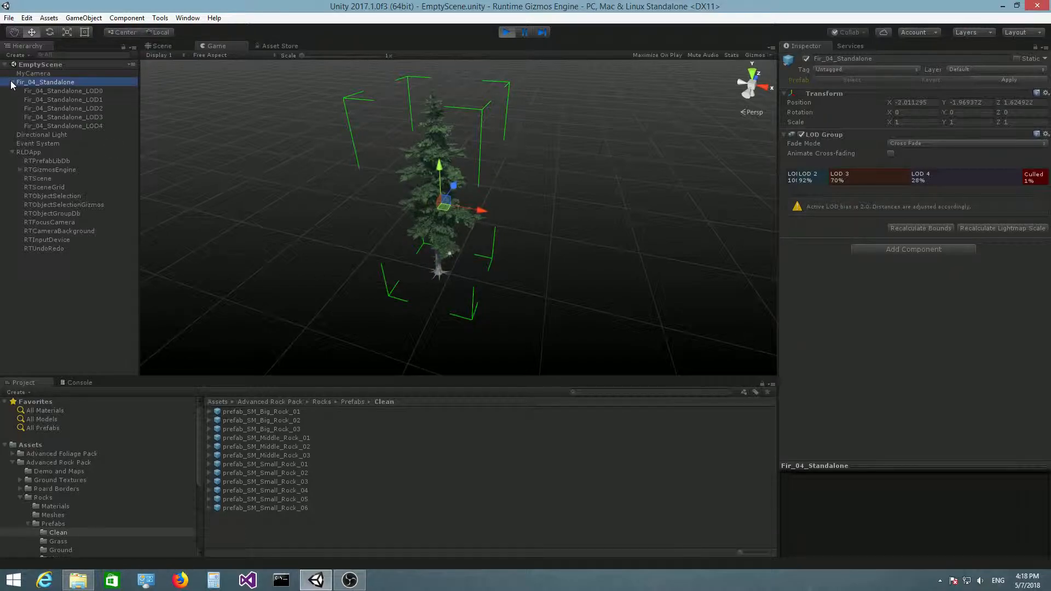
pyautogui.click(13, 82)
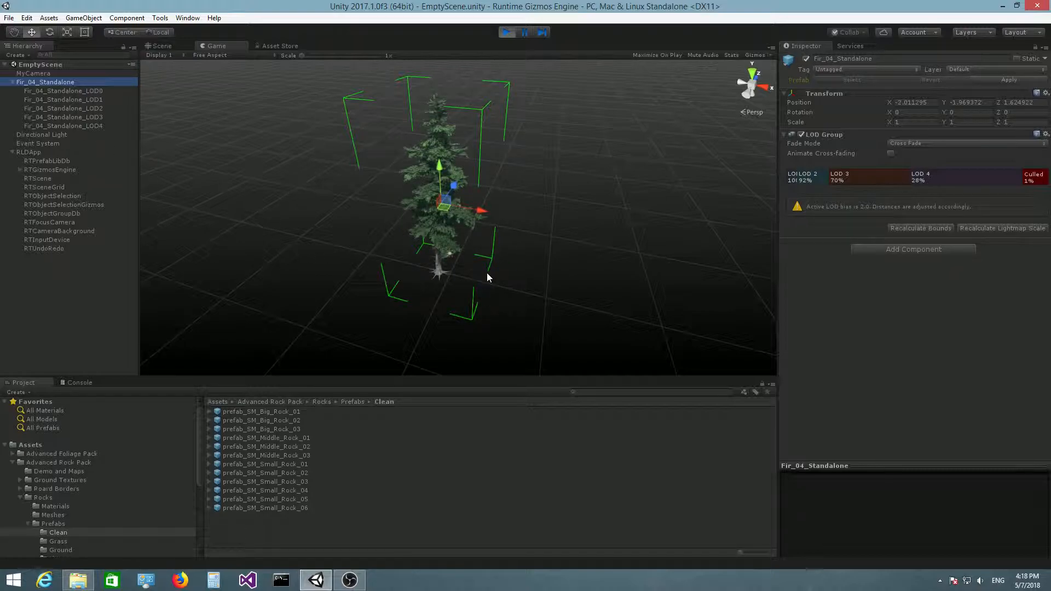
pyautogui.click(12, 82)
pyautogui.click(12, 108)
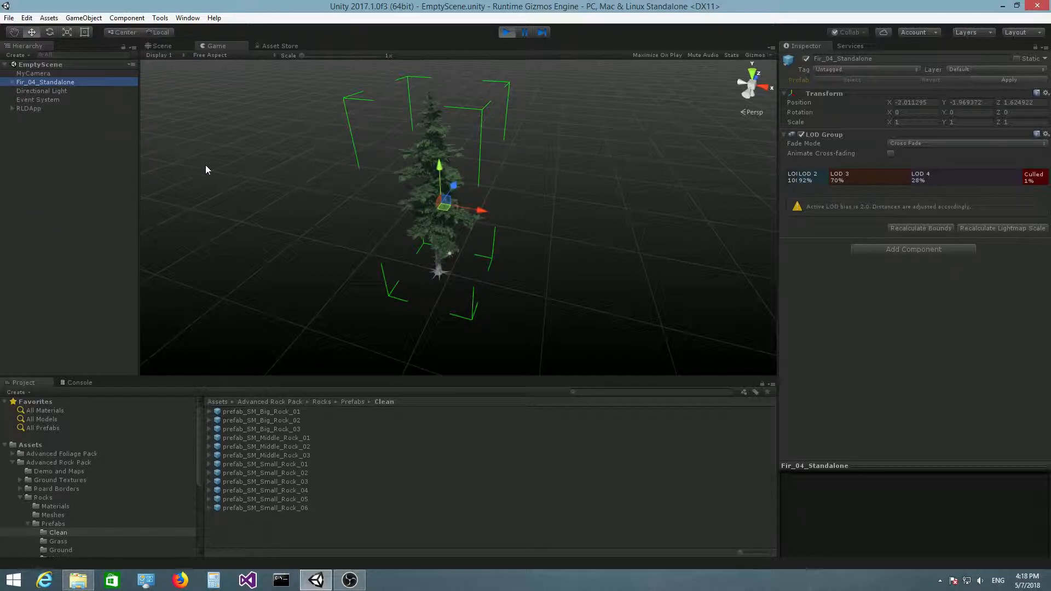
pyautogui.moveTo(383, 278)
pyautogui.mouseDown(button='right')
pyautogui.moveTo(439, 272)
pyautogui.moveTo(393, 278)
pyautogui.mouseUp(button='right')
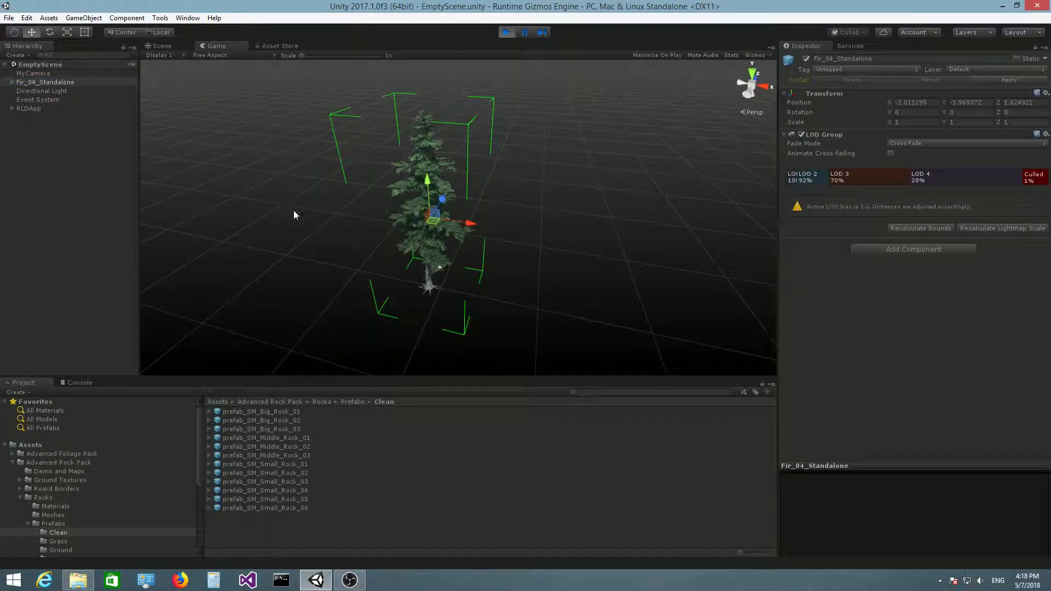
# Step: Create an empty GameObject named Trees and make Fir_04_Standalone its child
pyautogui.click(81, 18)
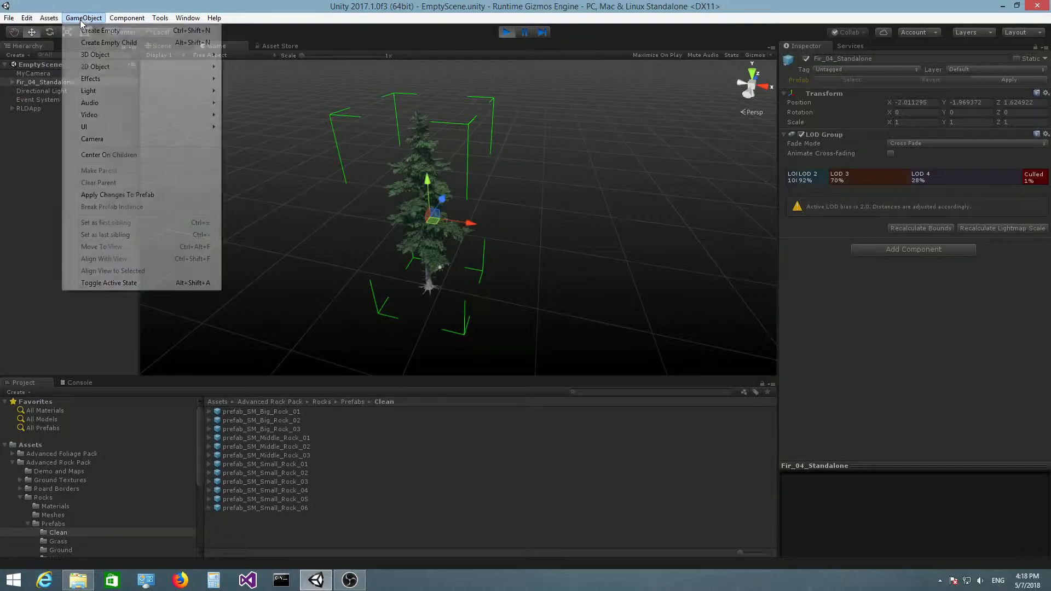
pyautogui.click(90, 28)
pyautogui.click(35, 117)
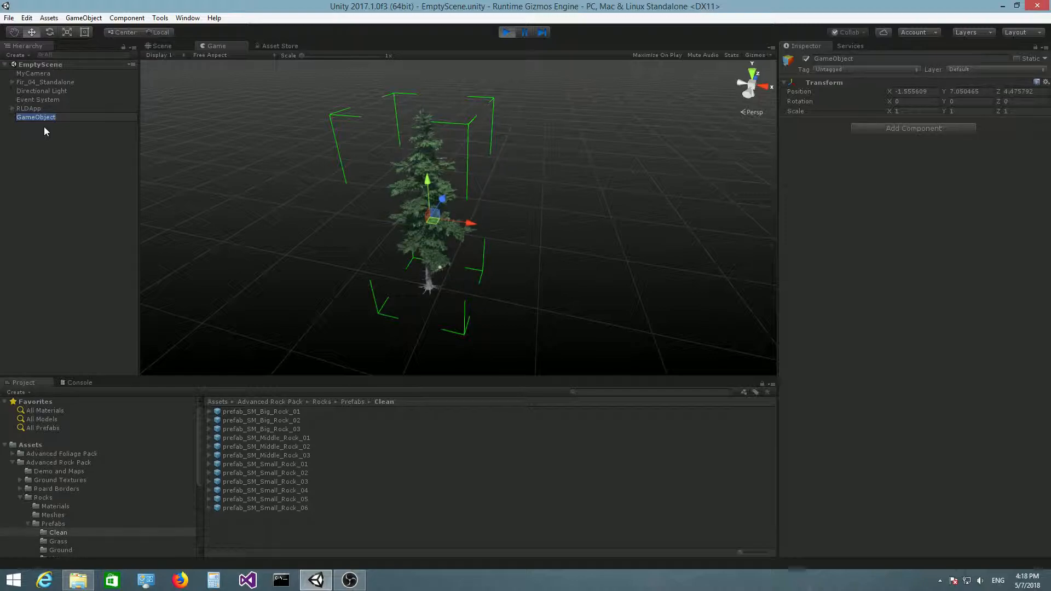
pyautogui.write('Trre')
pyautogui.press('BackSpace')
pyautogui.press('BackSpace')
pyautogui.write('ees')
pyautogui.press('Return')
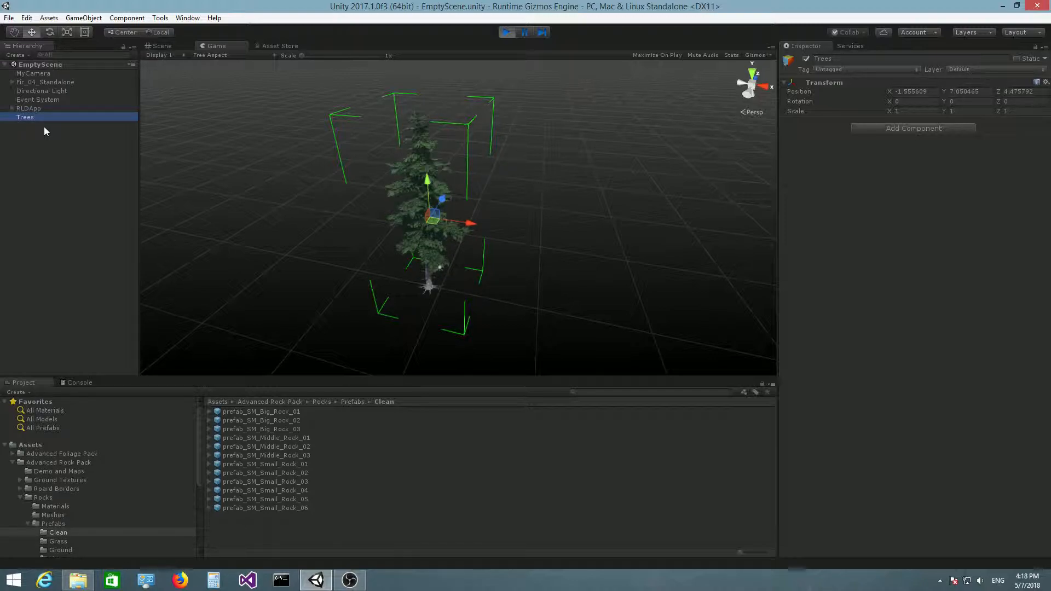
pyautogui.moveTo(40, 82); pyautogui.dragTo(34, 114)
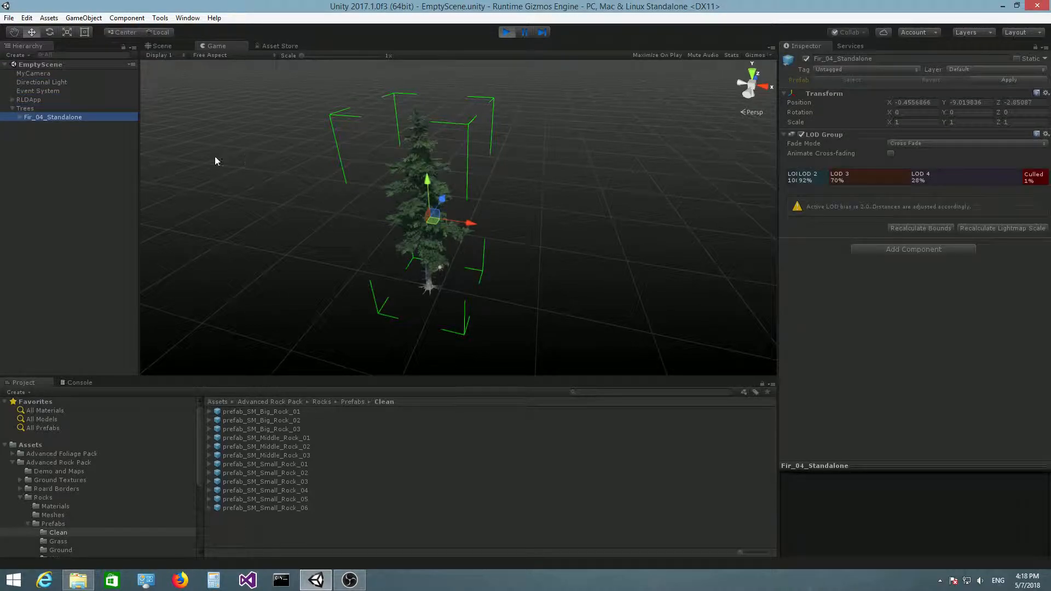
# Step: Duplicate the fir at runtime and spread the copies over the grid until eight trees stand under Trees
pyautogui.hotkey('ctrl', 'd')
pyautogui.moveTo(470, 224); pyautogui.dragTo(472, 156)
pyautogui.hotkey('ctrl', 'd')
pyautogui.hotkey('ctrl', 'd')
pyautogui.hotkey('ctrl', 'd')
pyautogui.hotkey('ctrl', 'd')
pyautogui.hotkey('ctrl', 'd')
pyautogui.hotkey('ctrl', 'd')
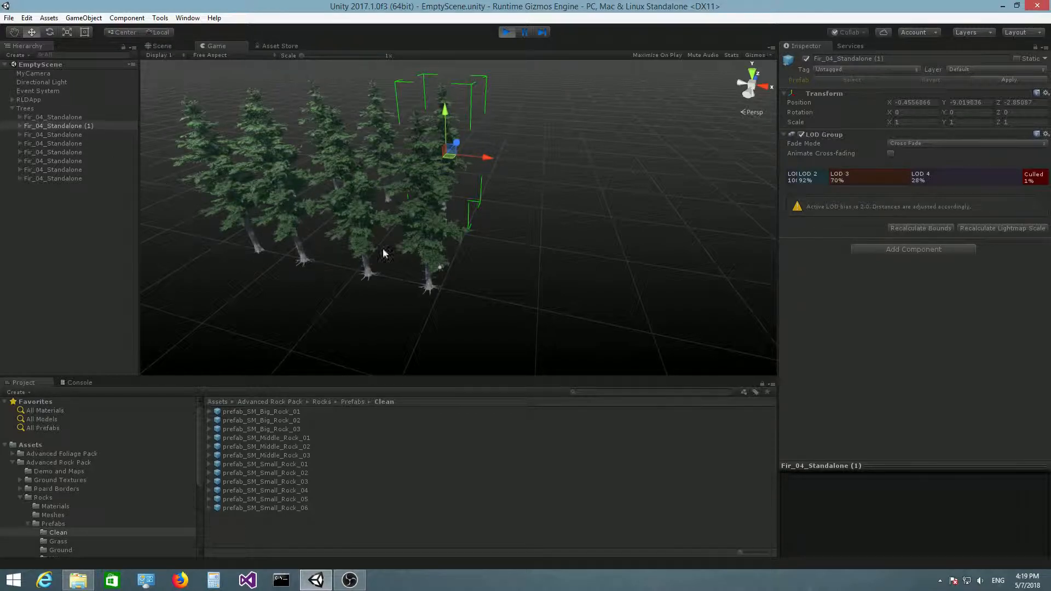
# Step: Clear the selection, view the trees from another angle, and select the whole Trees hierarchy by picking one tree in the Game view
pyautogui.press('f')
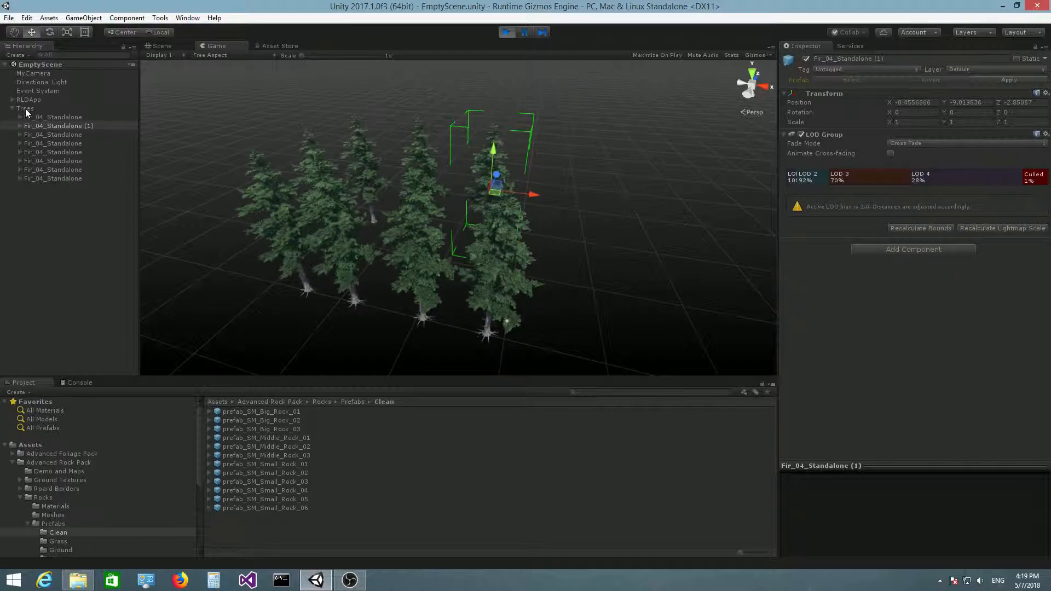
pyautogui.click(336, 337)
pyautogui.moveTo(493, 340); pyautogui.dragTo(565, 274, button='middle')
pyautogui.keyDown('alt'); pyautogui.moveTo(565, 275); pyautogui.dragTo(496, 278, button='right'); pyautogui.keyUp('alt')
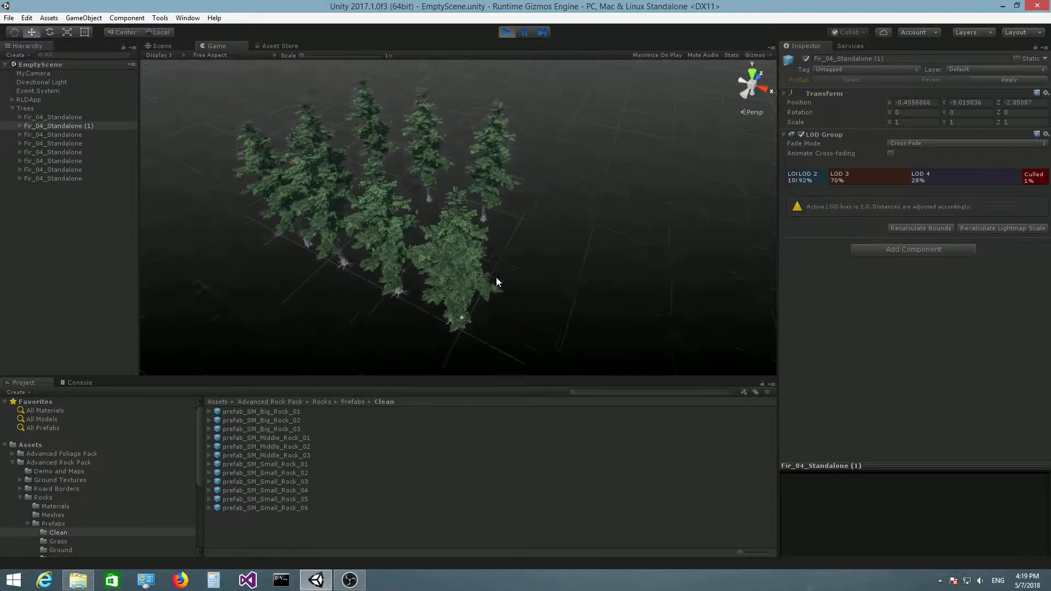
pyautogui.click(478, 267)
pyautogui.moveTo(407, 271); pyautogui.dragTo(449, 280, button='middle')
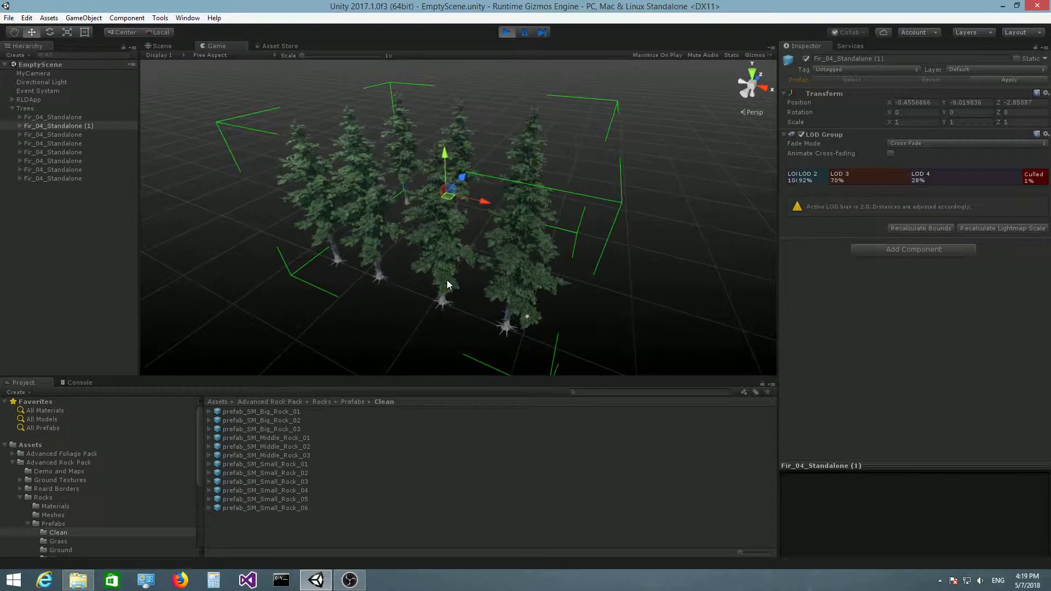
# Step: Move the whole Trees hierarchy along the ground to about X -1.85, Z 5.58 with the runtime move gizmo
pyautogui.click(20, 127)
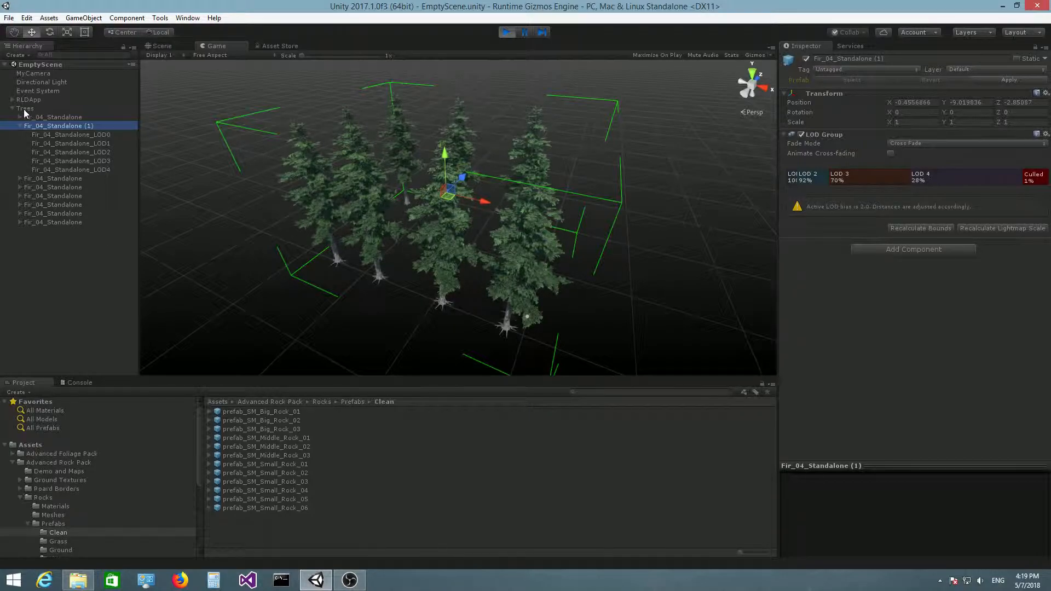
pyautogui.click(20, 126)
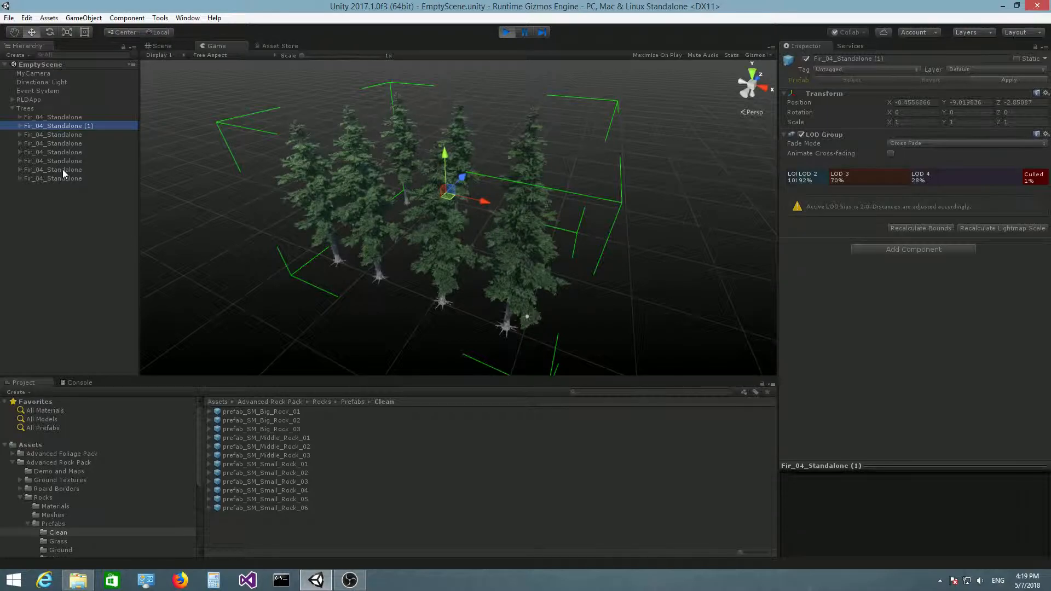
pyautogui.moveTo(447, 276)
pyautogui.mouseDown(button='right')
pyautogui.moveTo(477, 267)
pyautogui.moveTo(399, 272)
pyautogui.moveTo(444, 255)
pyautogui.moveTo(455, 273)
pyautogui.moveTo(432, 268)
pyautogui.moveTo(445, 264)
pyautogui.mouseUp(button='right')
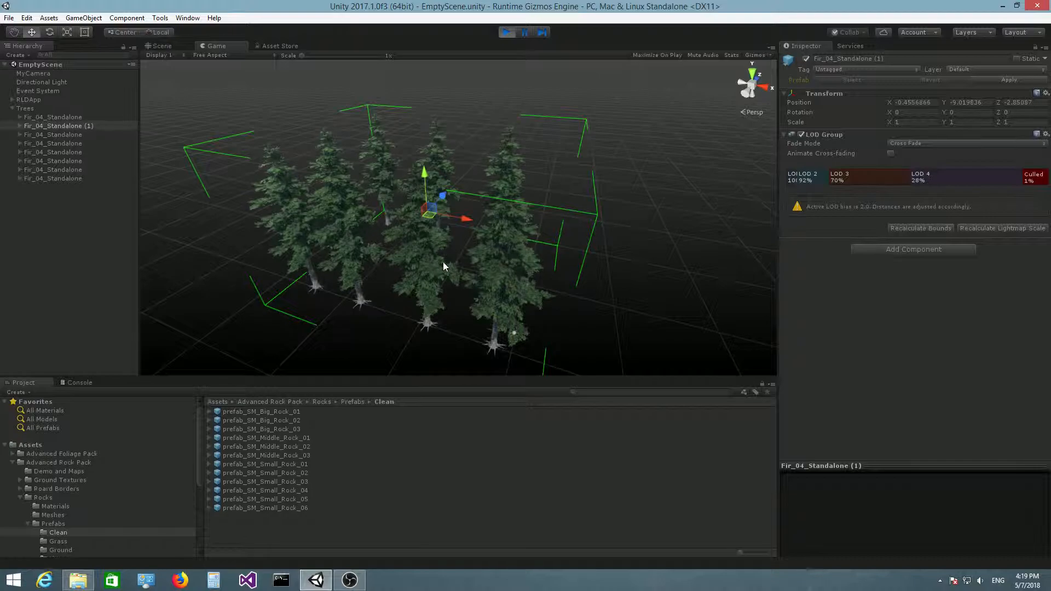
pyautogui.click(22, 109)
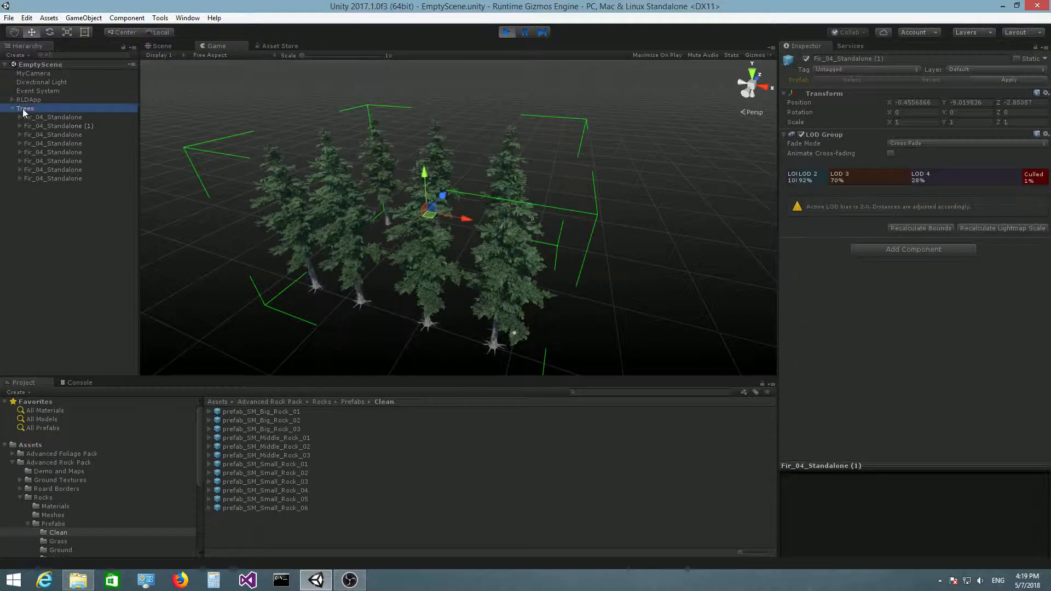
pyautogui.moveTo(431, 216)
pyautogui.mouseDown()
pyautogui.moveTo(481, 210)
pyautogui.moveTo(433, 212)
pyautogui.mouseUp()
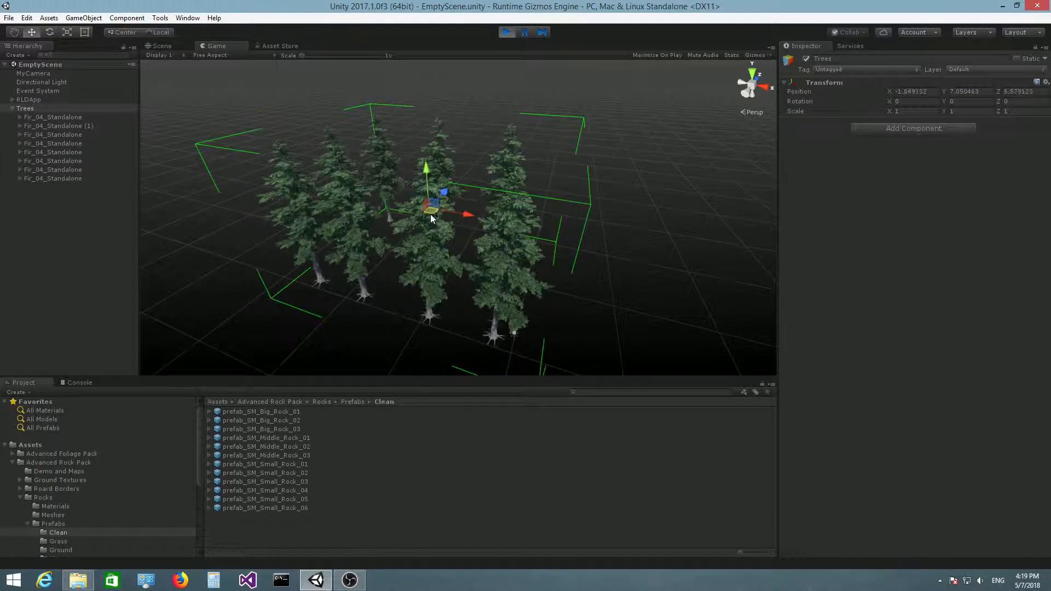
# Step: Register the Trees object as a group in RTObjectGroupDb
pyautogui.click(12, 99)
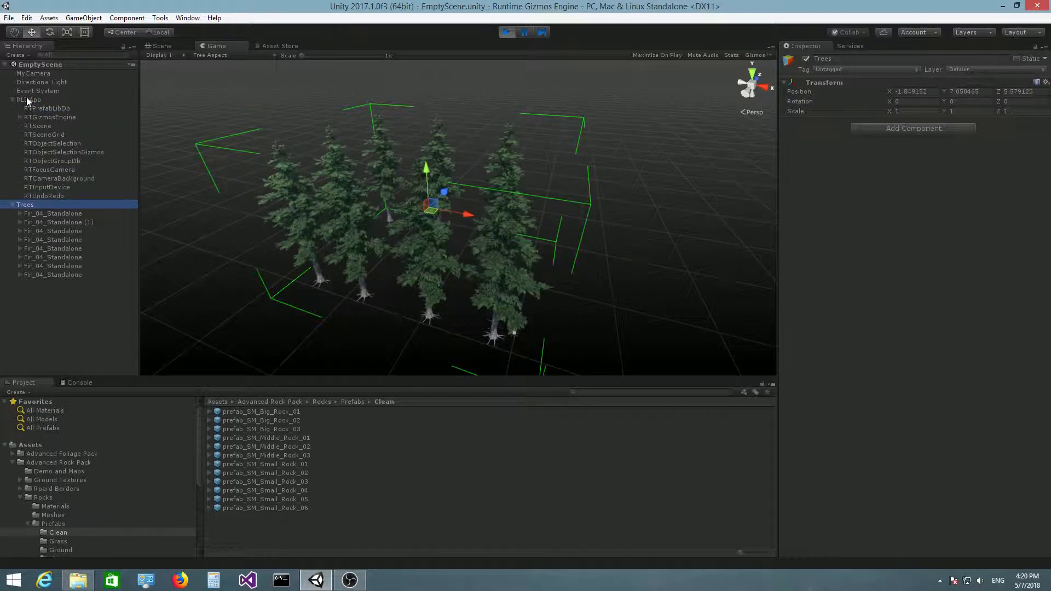
pyautogui.click(44, 162)
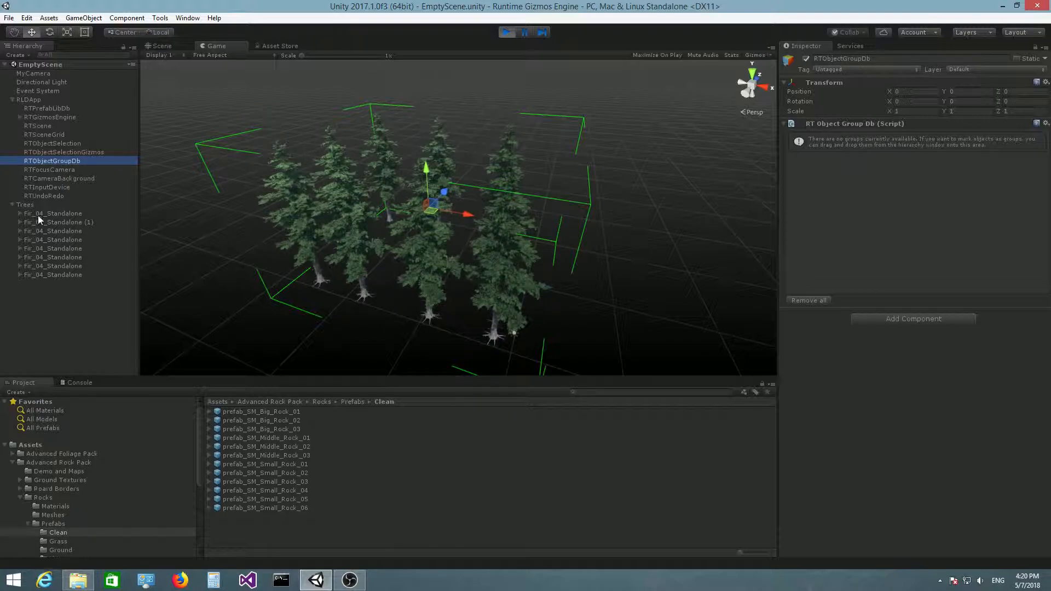
pyautogui.click(26, 205)
pyautogui.moveTo(26, 208); pyautogui.dragTo(863, 160)
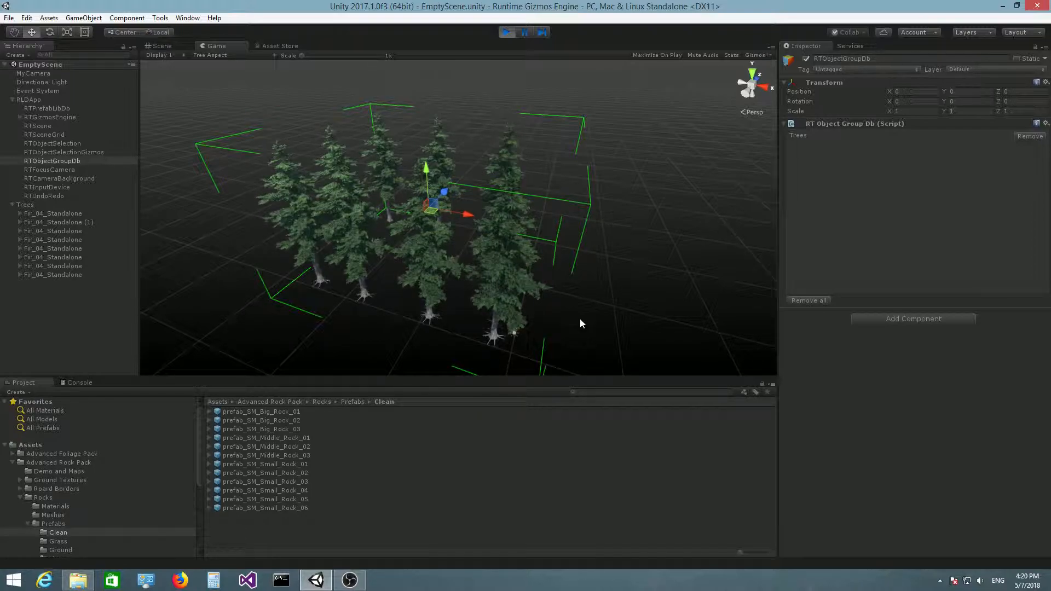
# Step: Select the trees one after another in the Game view to check individual selection within the Trees group
pyautogui.click(635, 285)
pyautogui.click(476, 276)
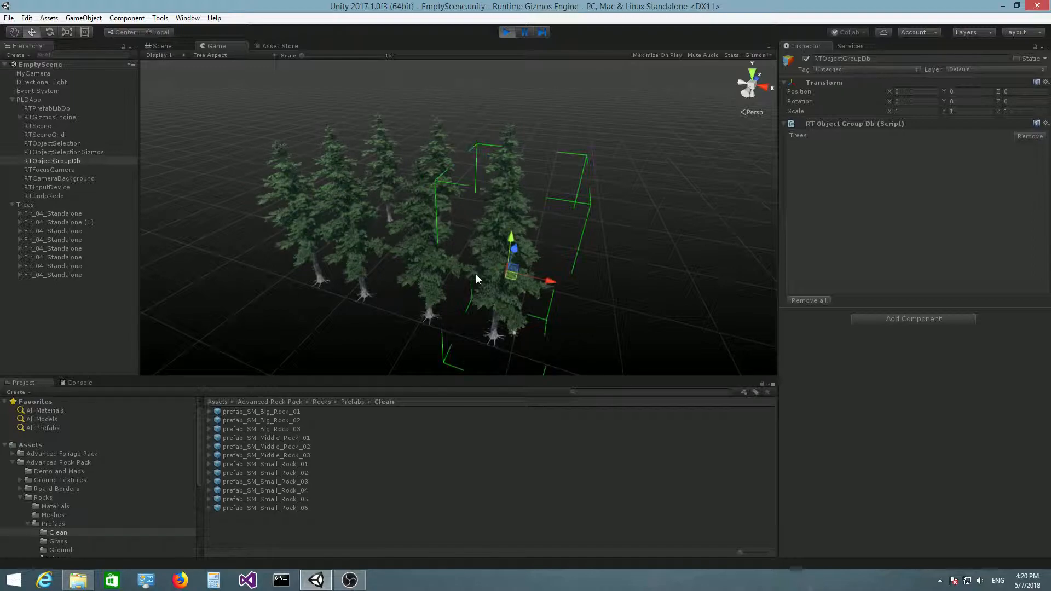
pyautogui.click(419, 280)
pyautogui.click(357, 265)
pyautogui.click(306, 232)
pyautogui.click(392, 172)
pyautogui.click(433, 173)
pyautogui.click(512, 179)
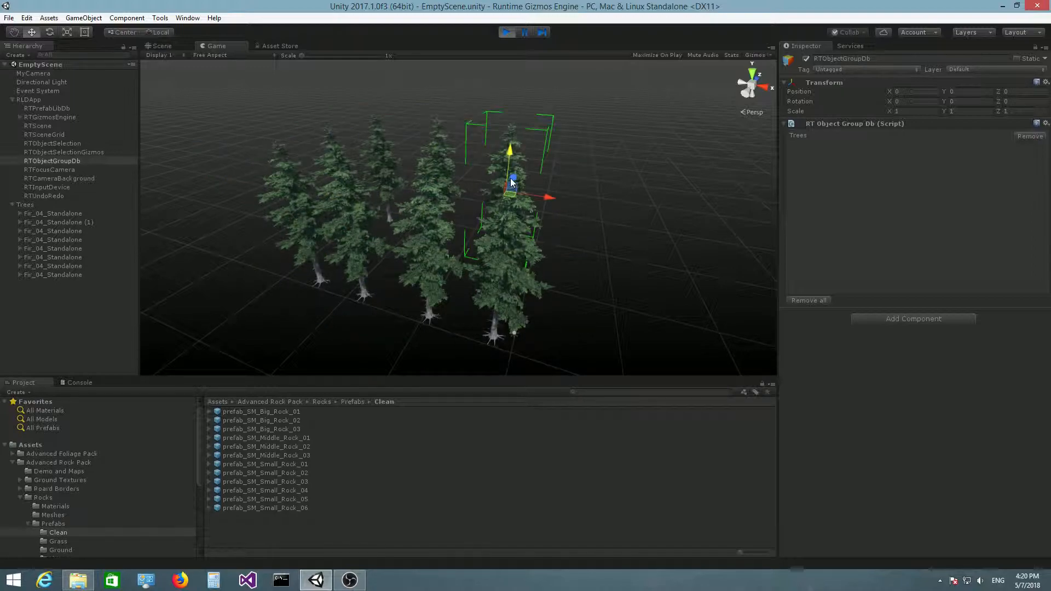
# Step: Duplicate the Trees object and nest the copy inside the original Trees object
pyautogui.click(30, 205)
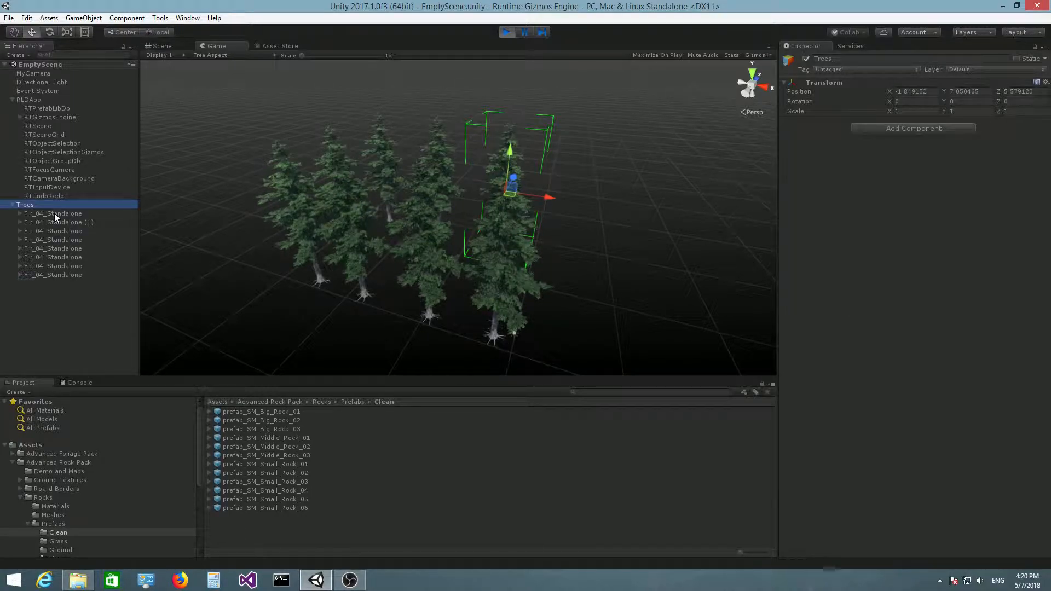
pyautogui.hotkey('ctrl', 'd')
pyautogui.moveTo(26, 283); pyautogui.dragTo(26, 207)
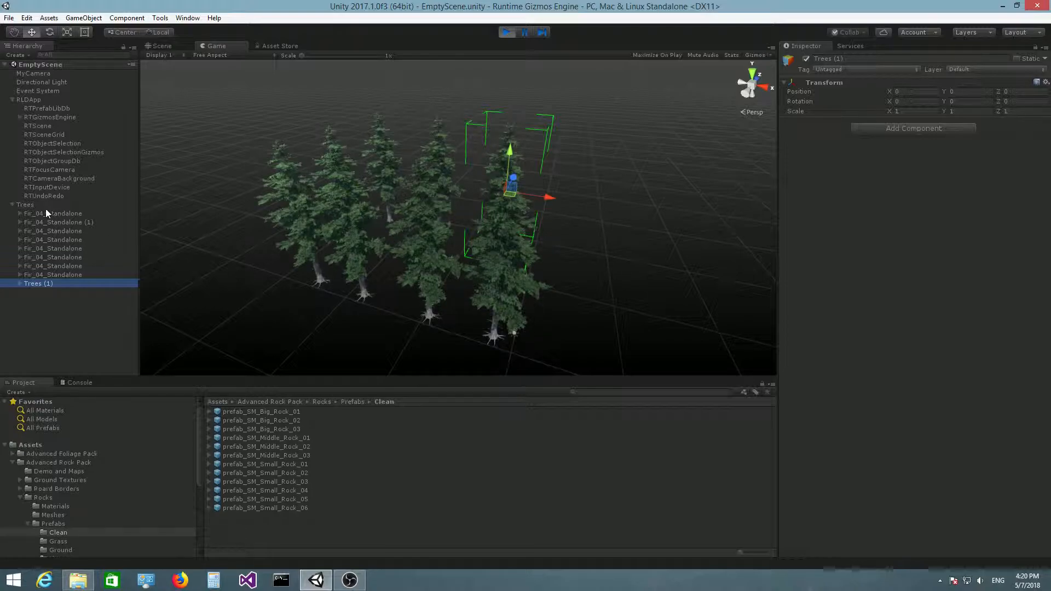
# Step: Move Trees (1) along the X axis in the Scene view to about X 41.5, beside the original trees
pyautogui.click(162, 47)
pyautogui.press('f')
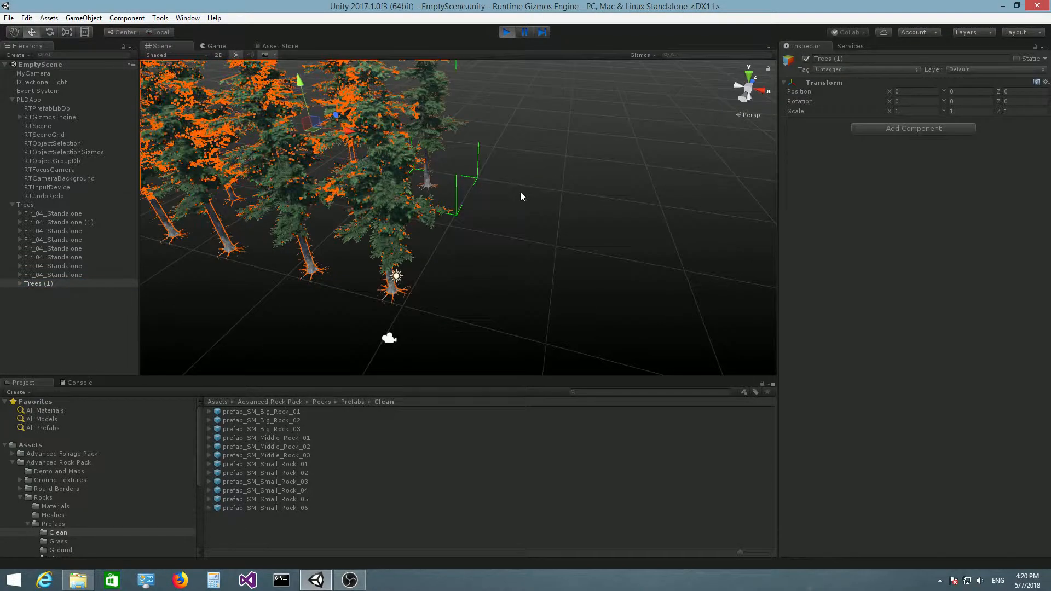
pyautogui.moveTo(432, 182); pyautogui.dragTo(588, 221)
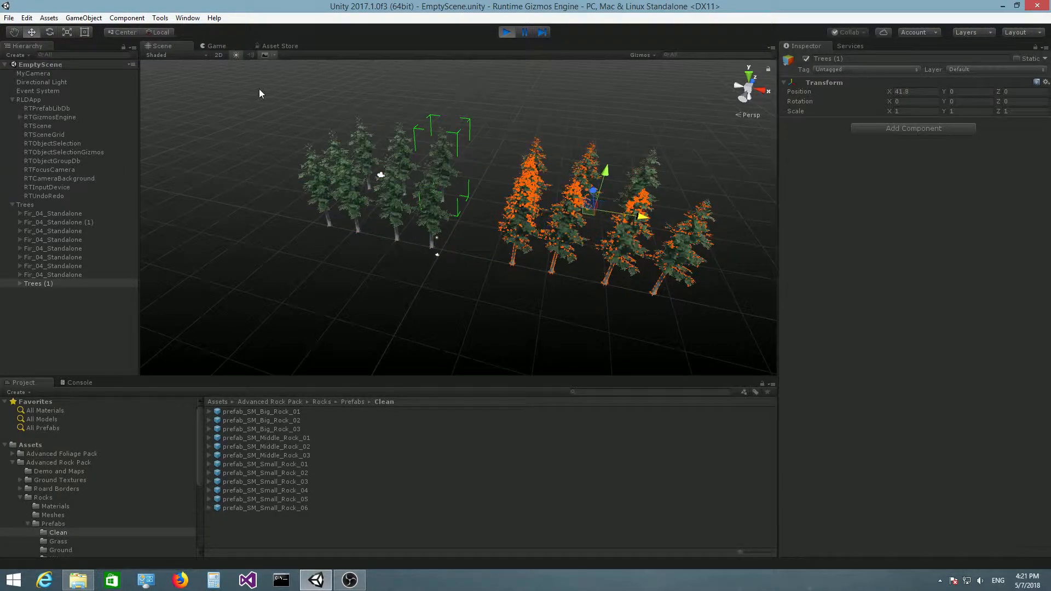
# Step: Return to the Game view and pick a tree of Trees (1) to check how the nested copy is selected
pyautogui.click(226, 47)
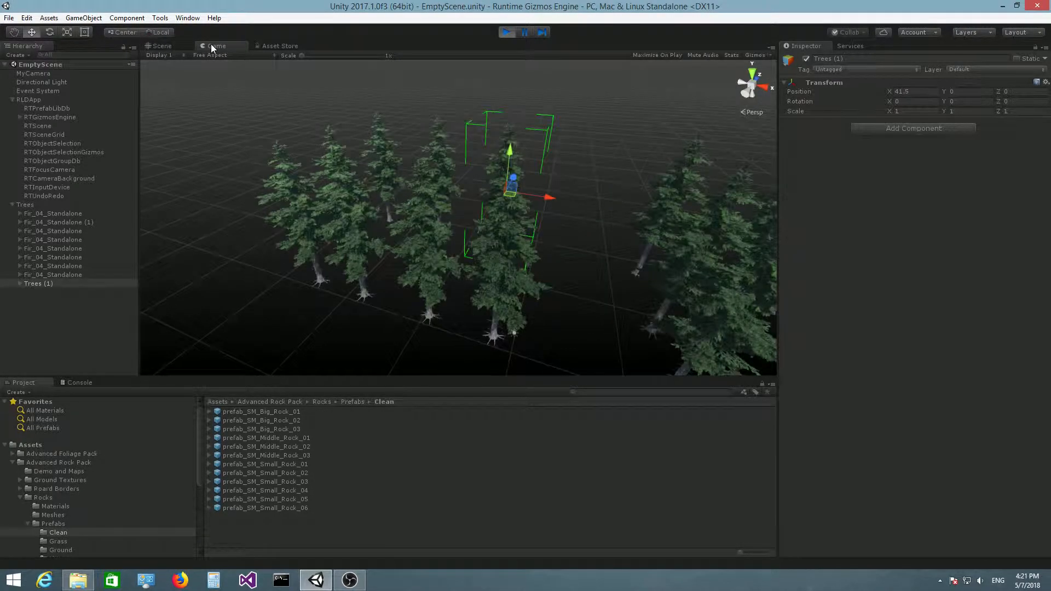
pyautogui.scroll(-3, 482, 225)
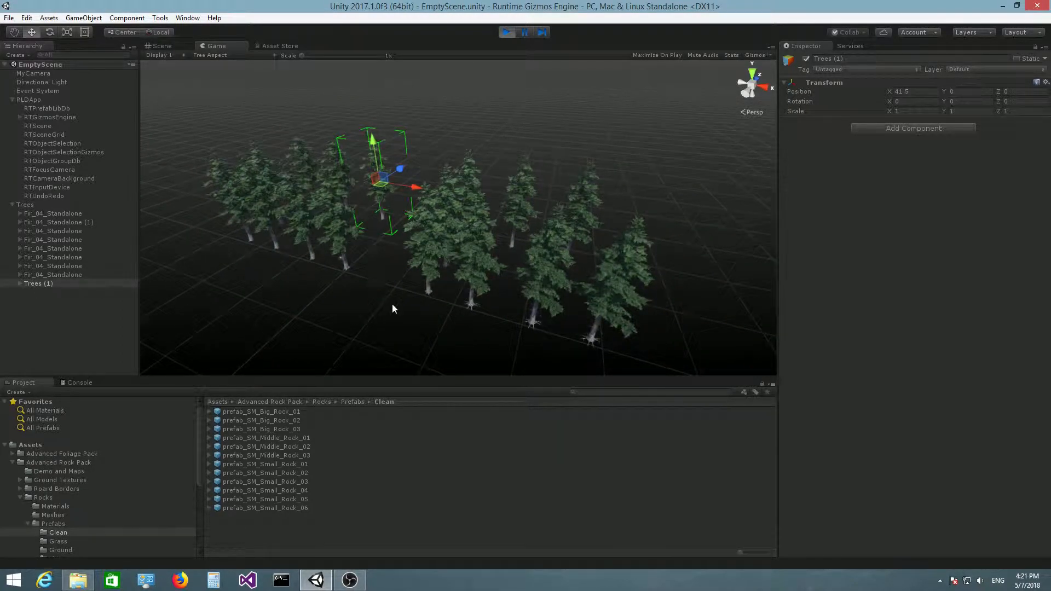
pyautogui.click(392, 303)
pyautogui.click(426, 253)
pyautogui.moveTo(235, 293); pyautogui.dragTo(296, 288, button='middle')
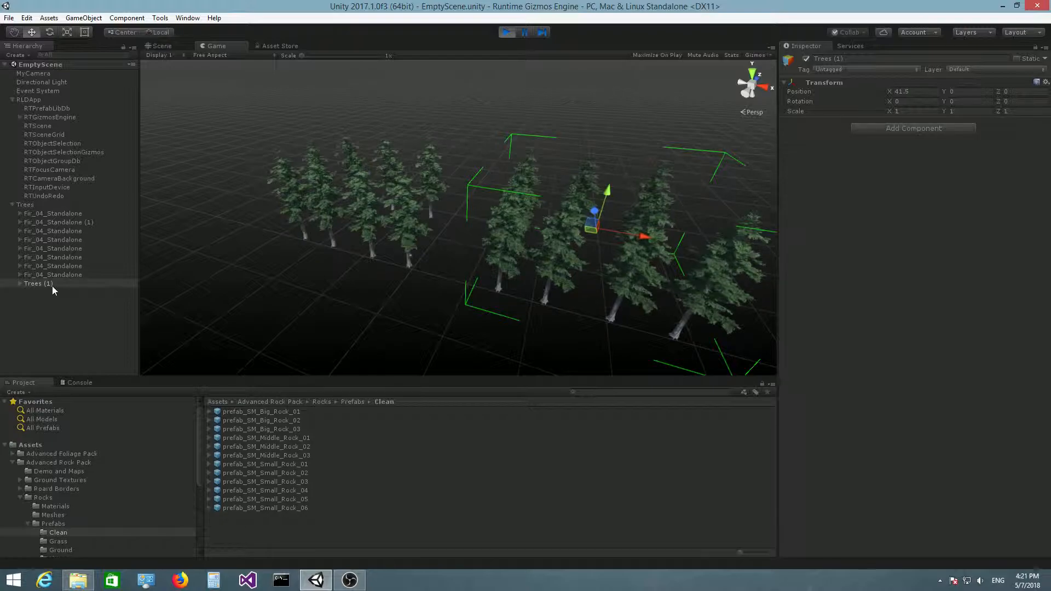
# Step: Register Trees (1) as a group in RTObjectGroupDb and clear the runtime selection
pyautogui.click(50, 161)
pyautogui.moveTo(33, 284); pyautogui.dragTo(906, 200)
pyautogui.click(633, 116)
# Step: Pick individual trees across both Trees groups in the Game view to check that each is selected separately
pyautogui.click(616, 279)
pyautogui.click(562, 253)
pyautogui.click(502, 232)
pyautogui.click(396, 214)
pyautogui.click(426, 187)
pyautogui.click(523, 196)
pyautogui.click(504, 237)
pyautogui.click(555, 261)
pyautogui.click(583, 195)
pyautogui.click(536, 175)
pyautogui.click(537, 169)
pyautogui.moveTo(575, 242); pyautogui.dragTo(222, 239, button='middle')
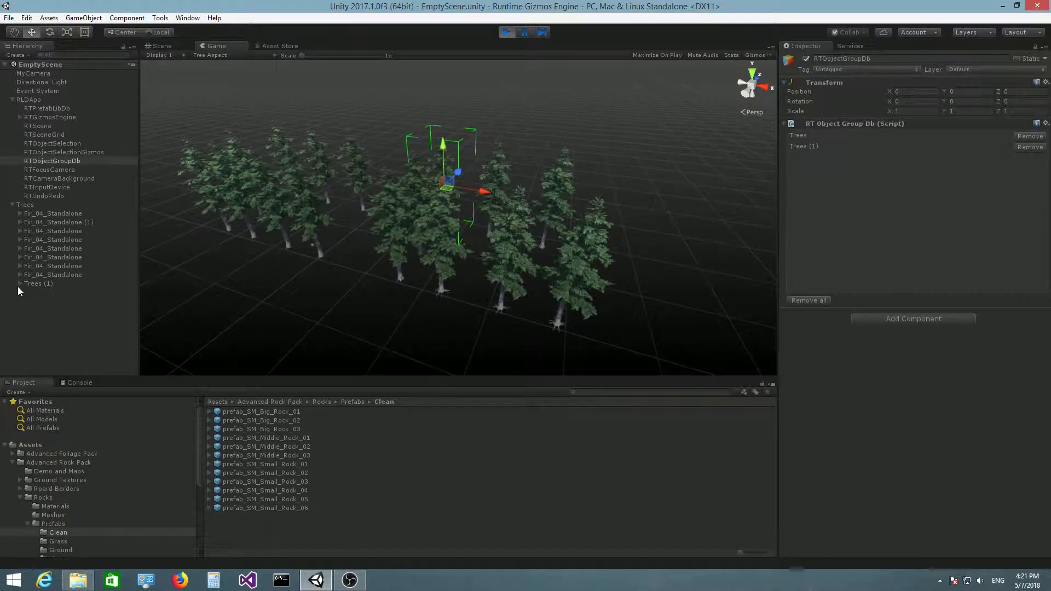
pyautogui.click(18, 284)
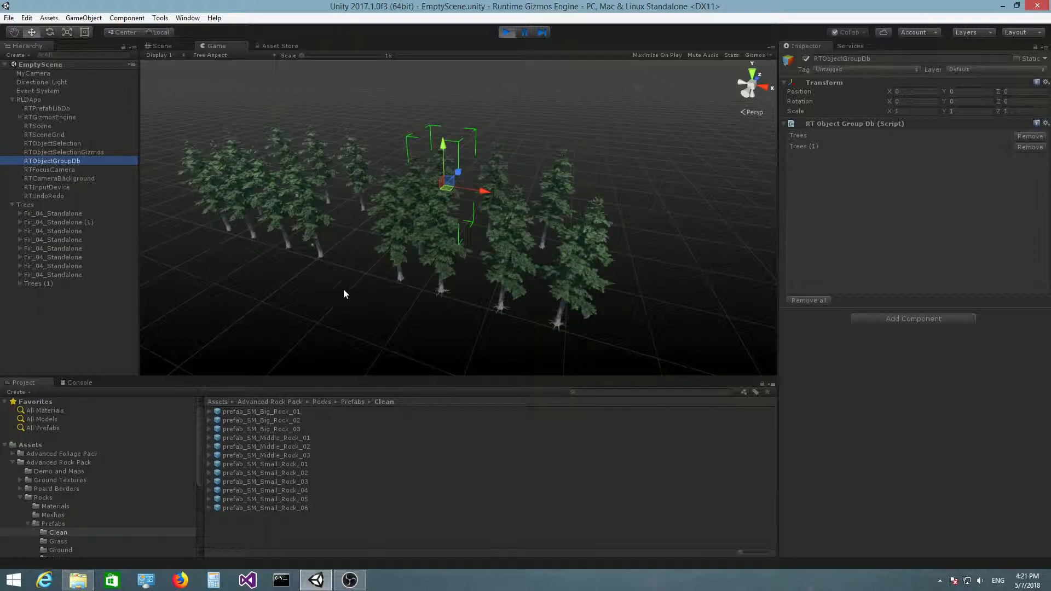
pyautogui.click(11, 204)
pyautogui.click(12, 204)
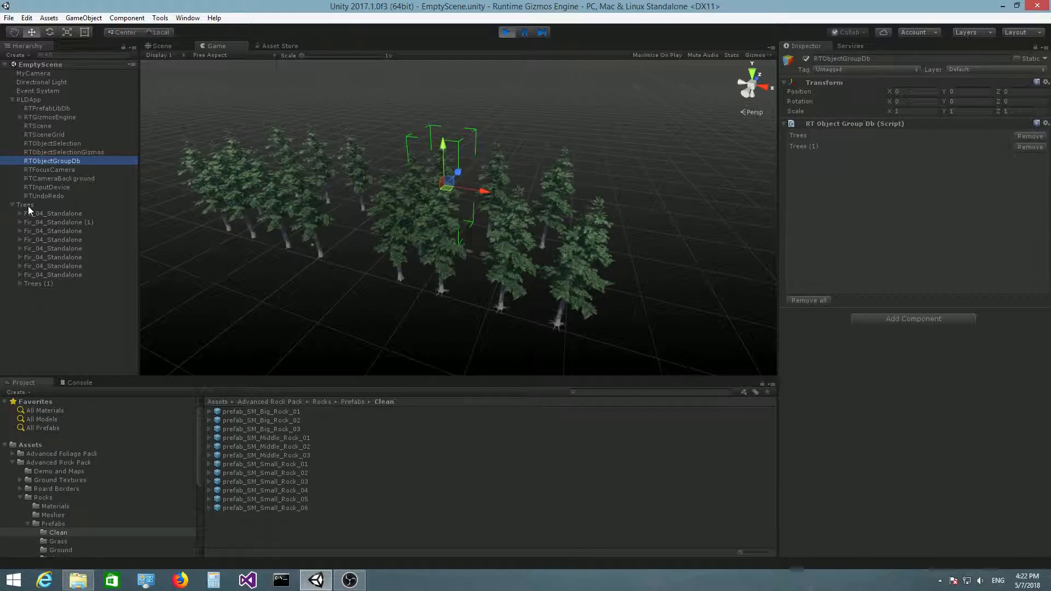
# Step: Deactivate the Trees parent object and activate it again
pyautogui.click(28, 206)
pyautogui.click(806, 59)
pyautogui.click(807, 59)
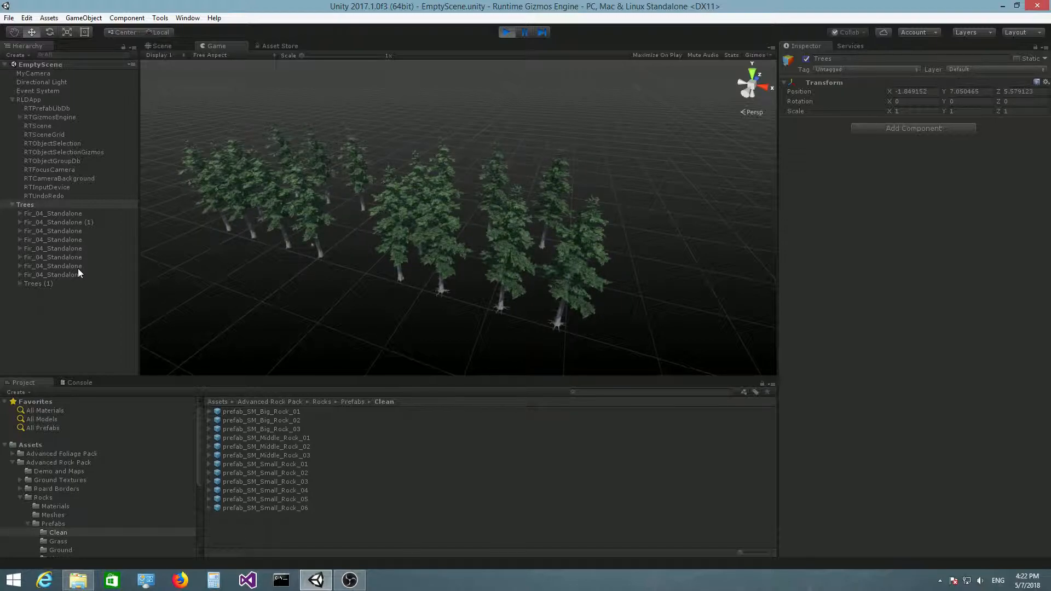
pyautogui.scroll(-1, 370, 276)
pyautogui.scroll(-1, 369, 274)
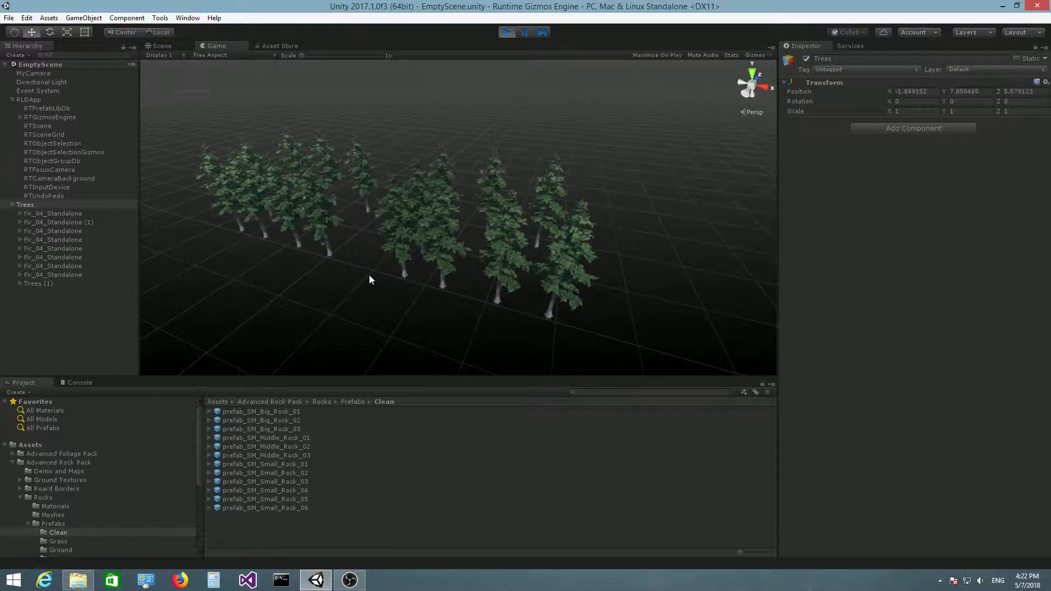